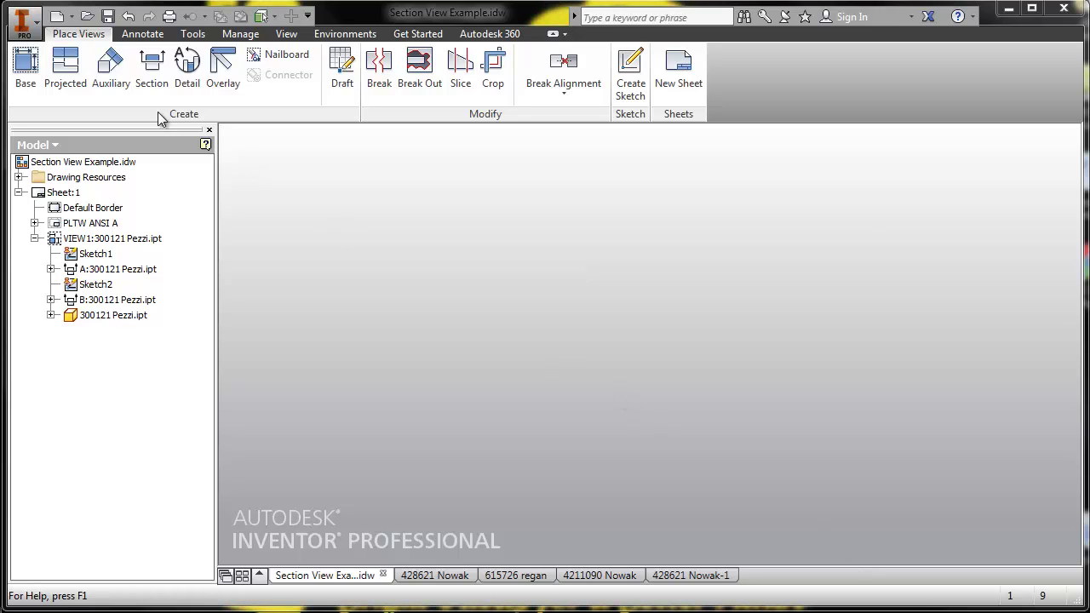
# - Create a new drawing from the ANSI_A.idw template
pyautogui.click(24, 29)
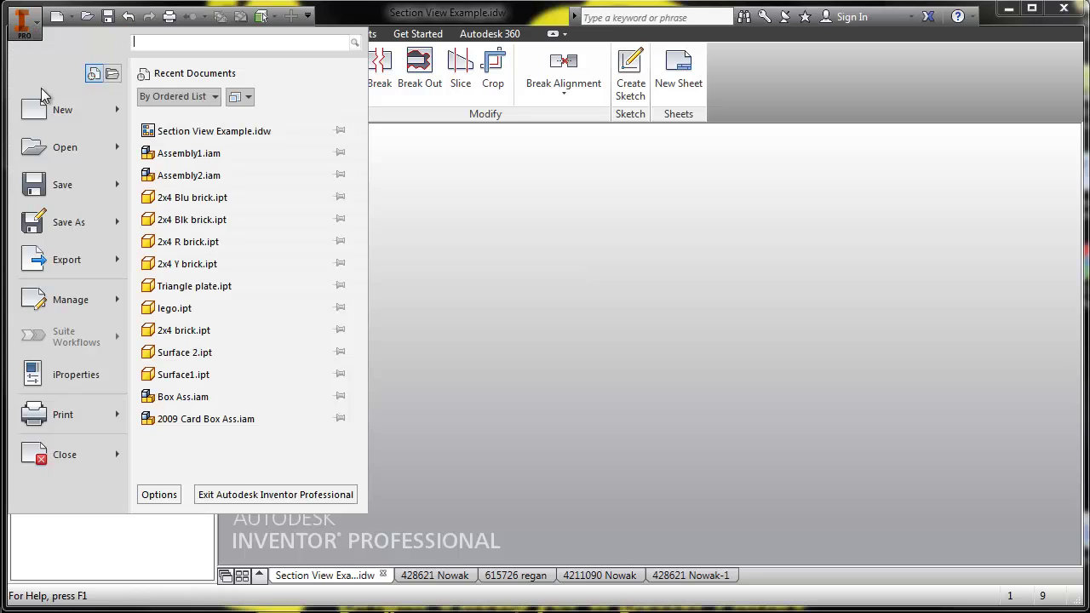
pyautogui.click(61, 110)
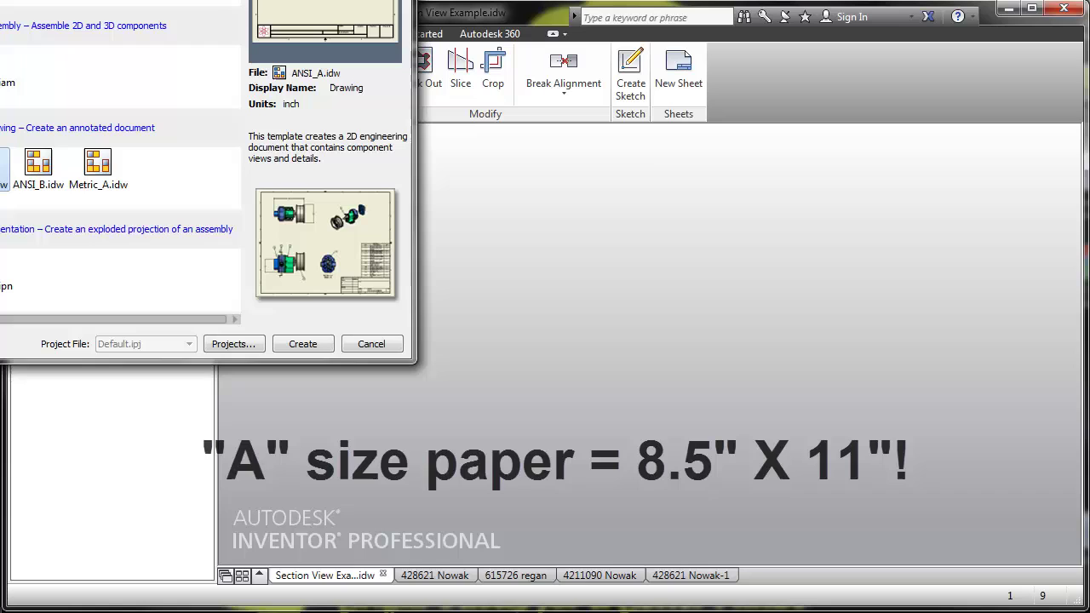
pyautogui.press('Return')
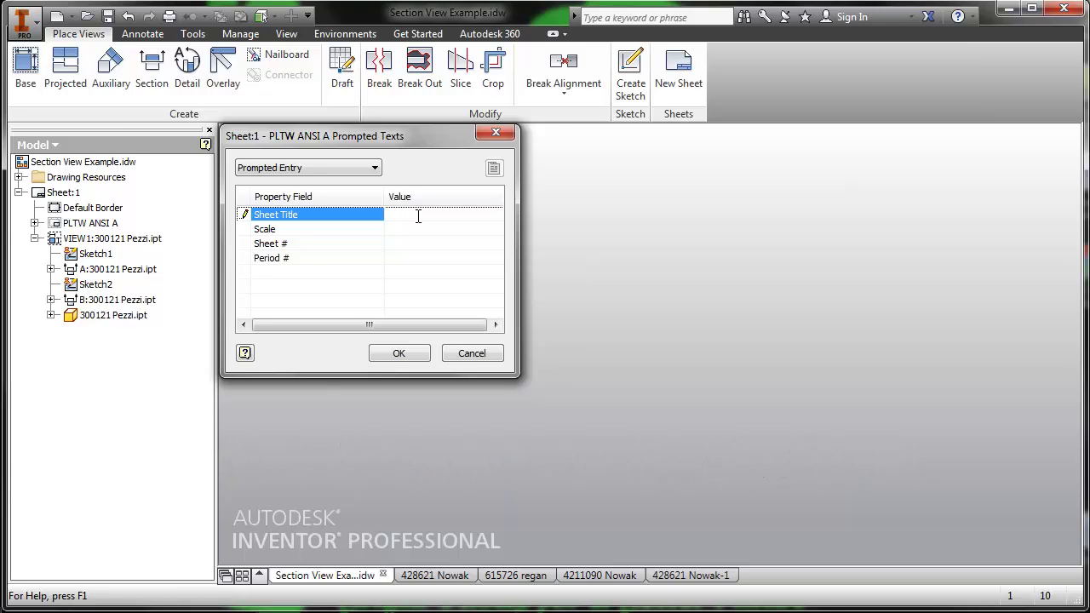
# - Enter title block values: sheet title Part Name, scale 4:1, sheet 1 of 1, period 8&9
pyautogui.write('Part Name')
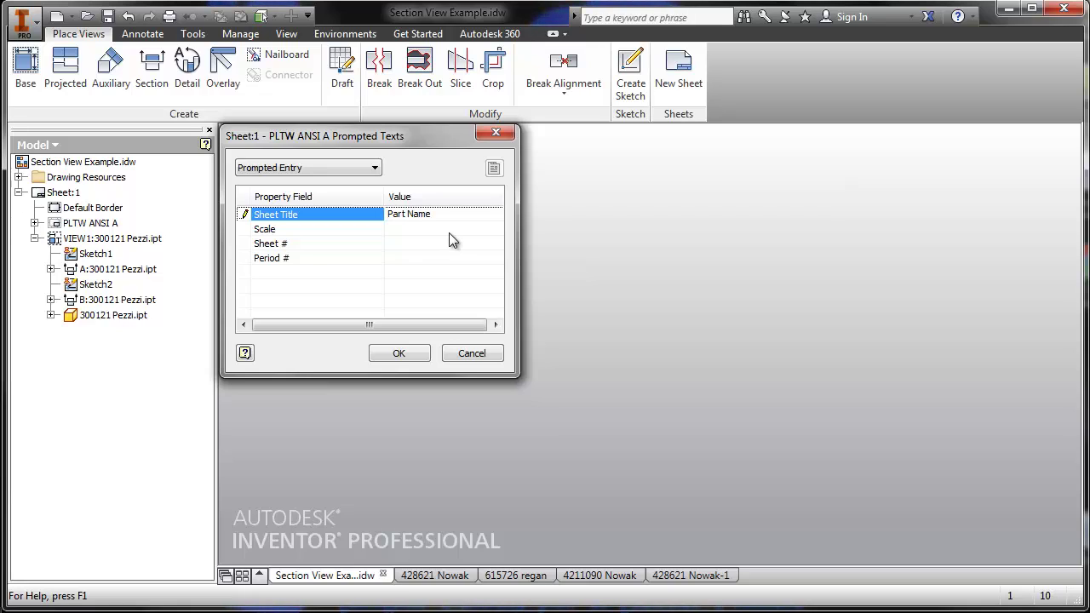
pyautogui.click(445, 228)
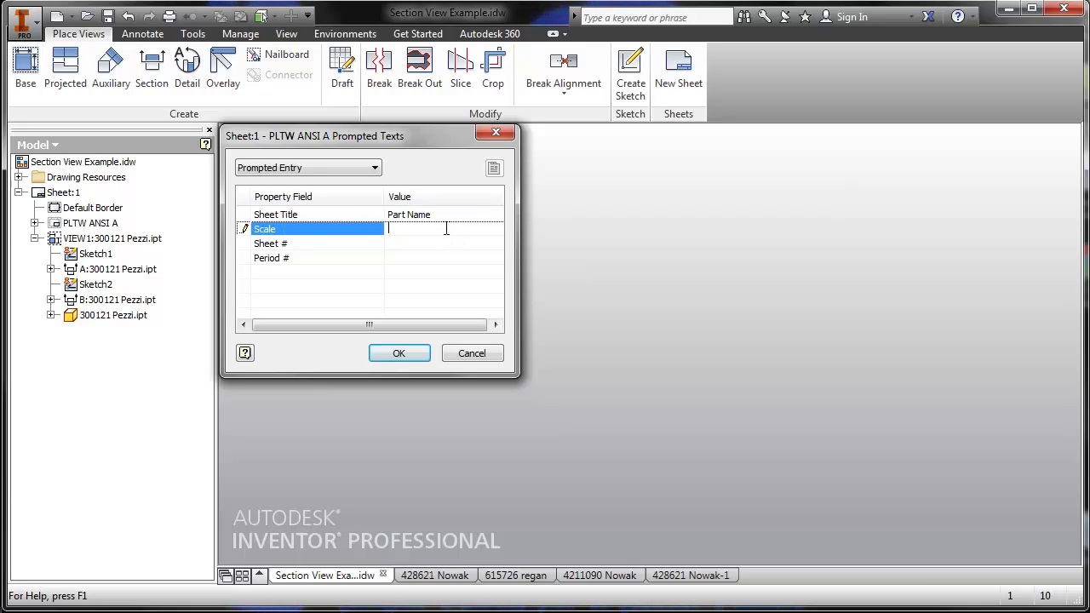
pyautogui.write('4:1')
pyautogui.click(428, 243)
pyautogui.write('1:1')
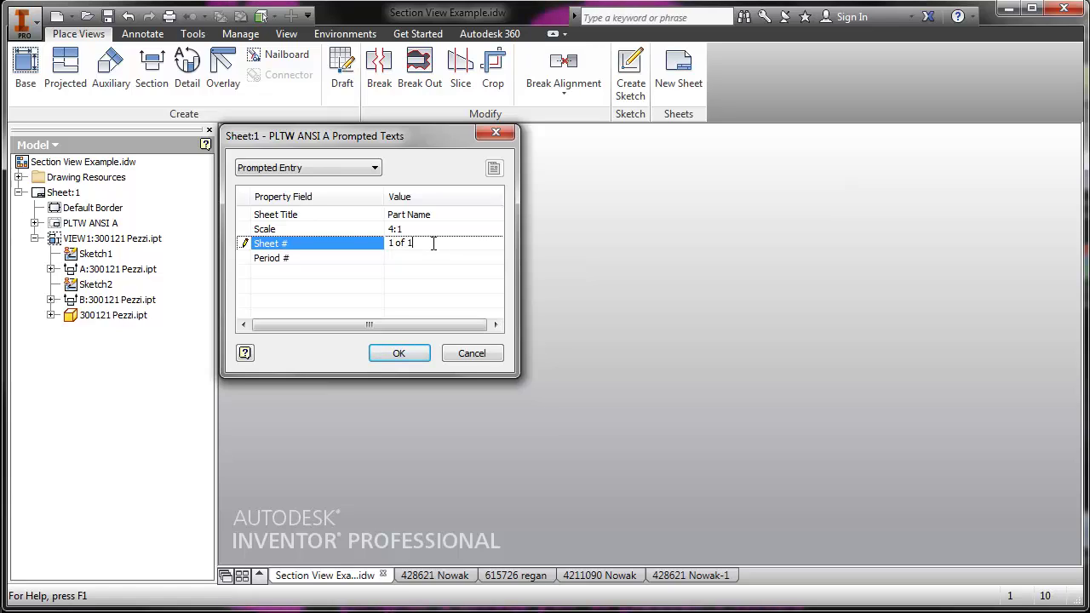
pyautogui.click(427, 257)
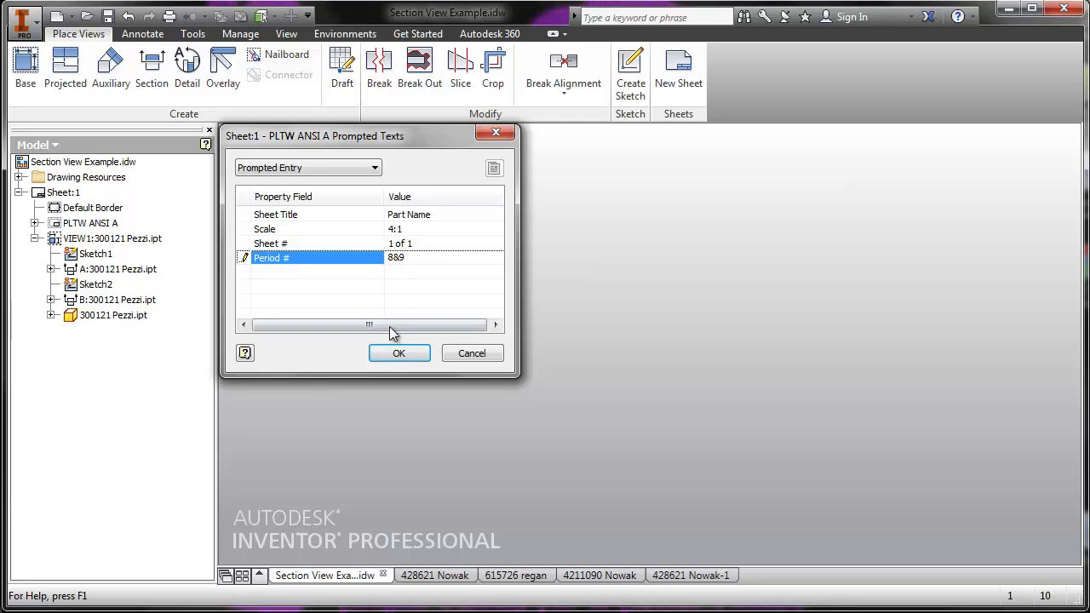
pyautogui.click(398, 353)
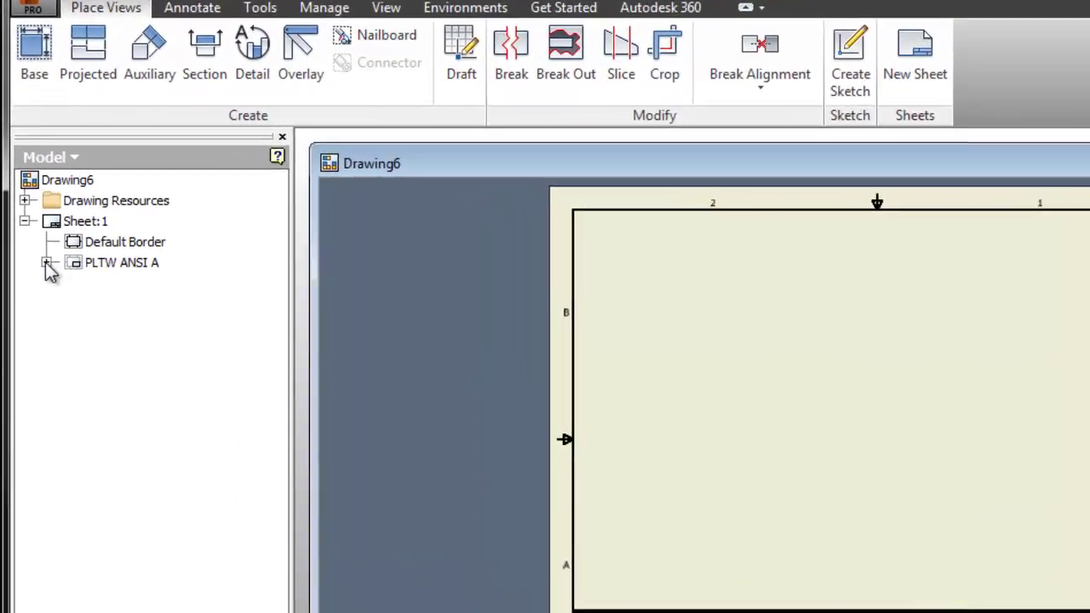
# - Edit the PLTW ANSI A Field Text so the Scale reads 6:1 instead of 4:1
pyautogui.click(47, 264)
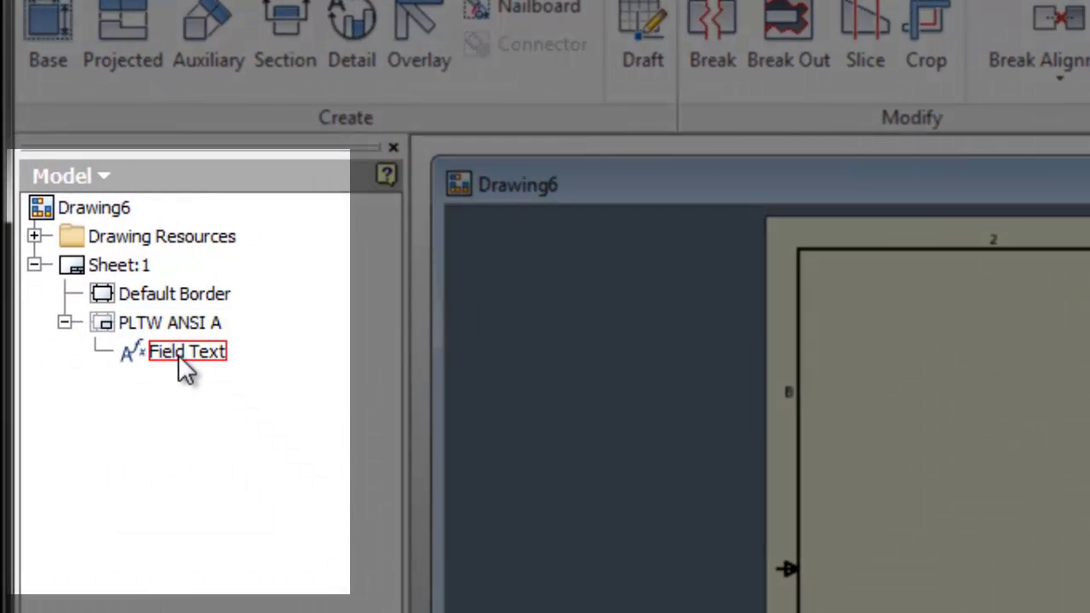
pyautogui.doubleClick(180, 353)
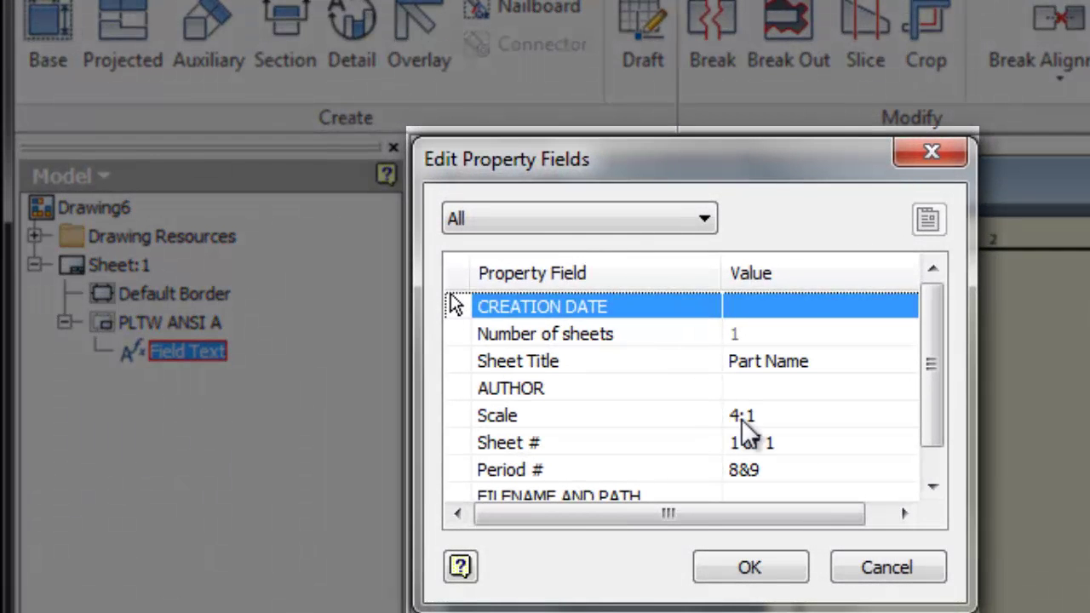
pyautogui.click(741, 417)
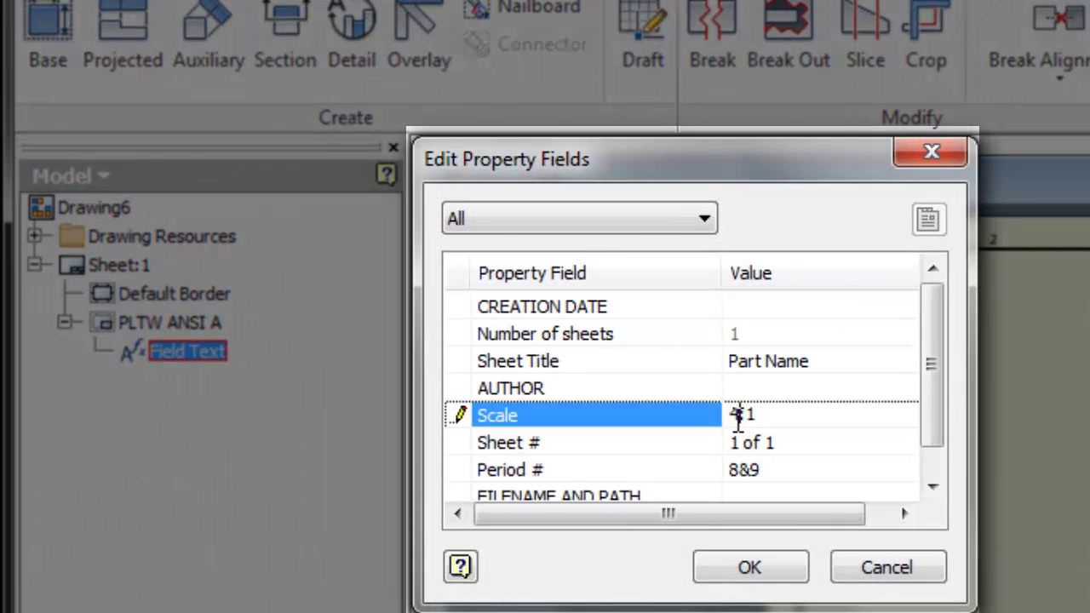
pyautogui.moveTo(739, 415); pyautogui.dragTo(721, 418)
pyautogui.write('6')
pyautogui.click(775, 564)
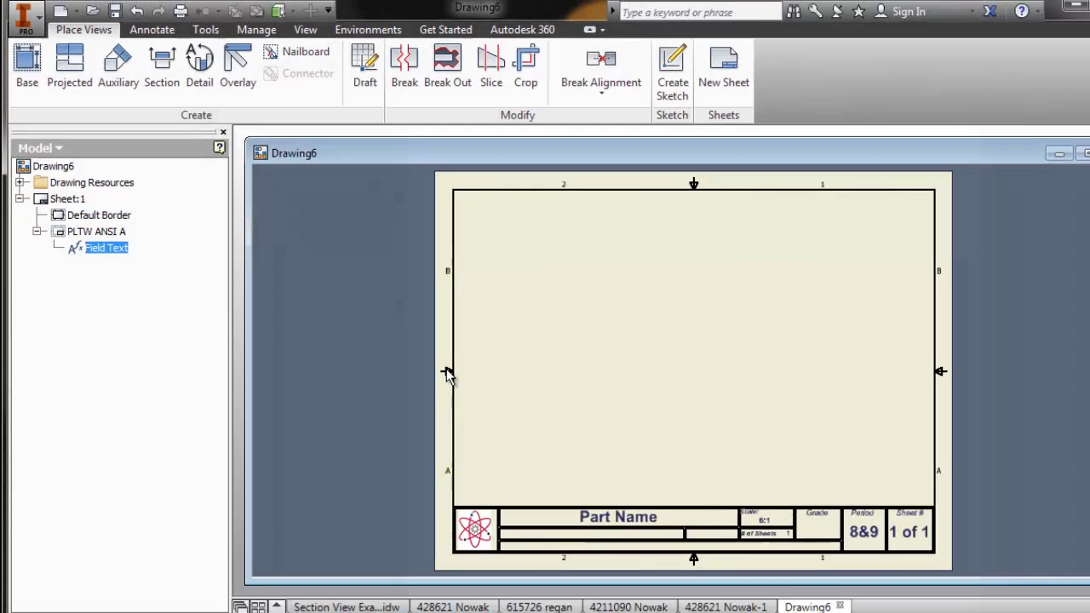
pyautogui.scroll(-4, 728, 504)
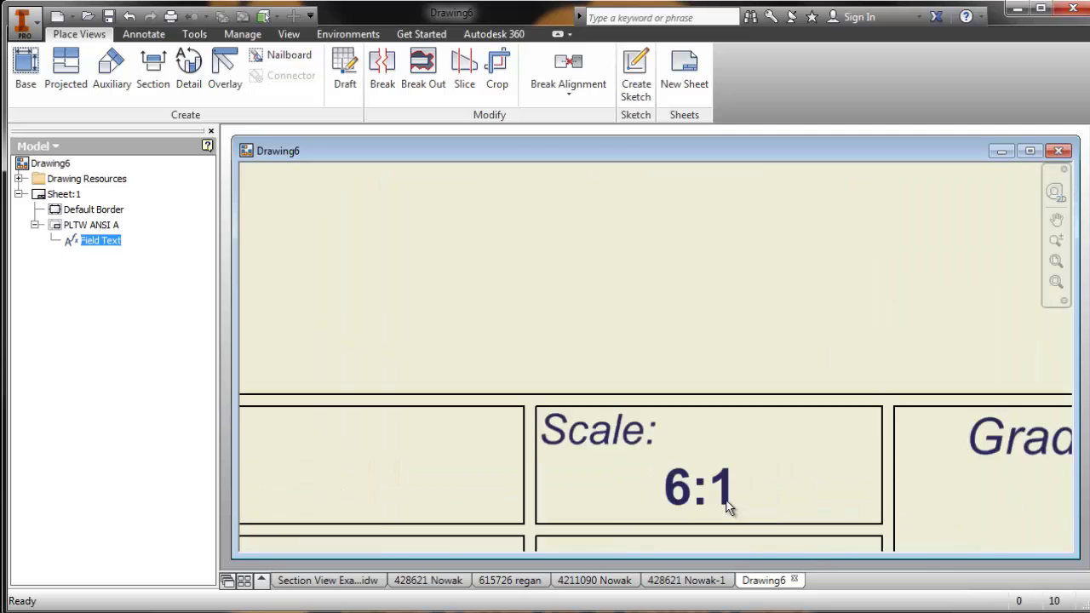
pyautogui.scroll(6, 724, 506)
pyautogui.scroll(-3, 718, 506)
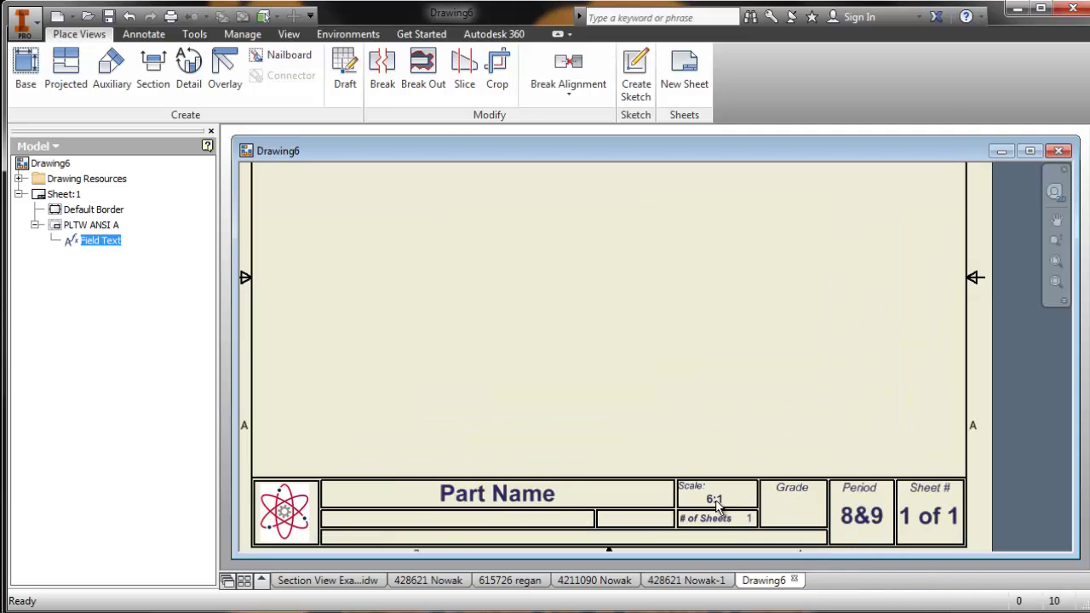
pyautogui.scroll(4, 711, 500)
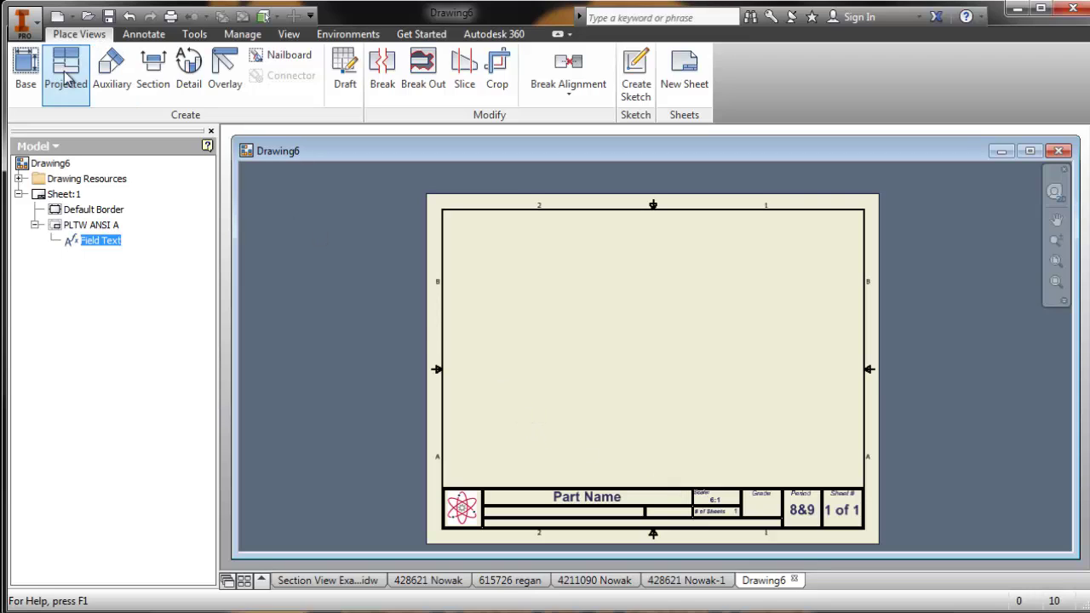
# - Place a Top-oriented base view of 300121 Pezzi.ipt at 2.5:1 on the sheet's left side
pyautogui.click(25, 72)
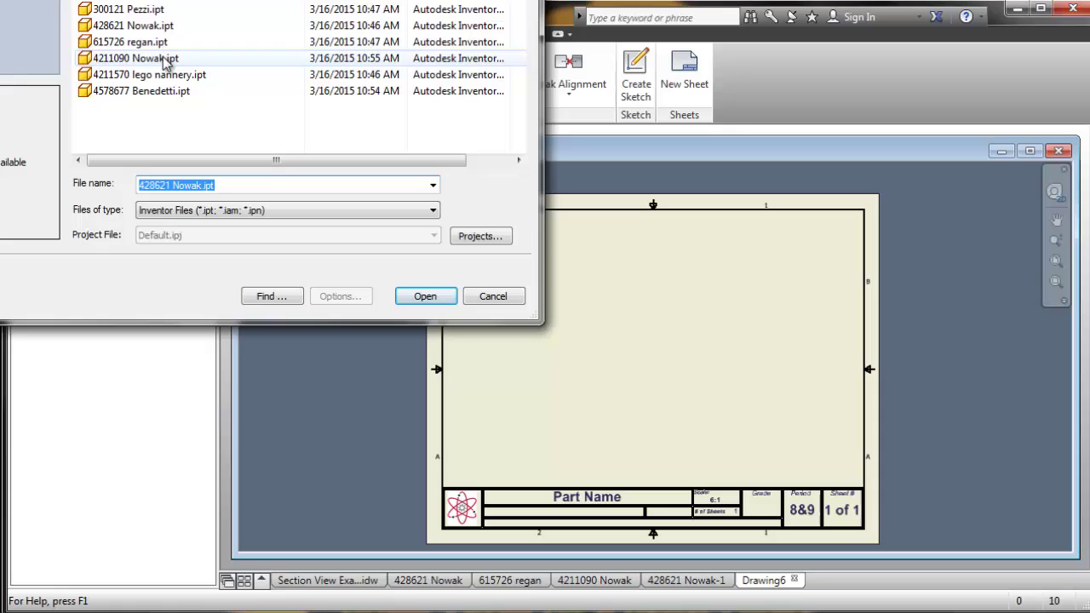
pyautogui.click(143, 11)
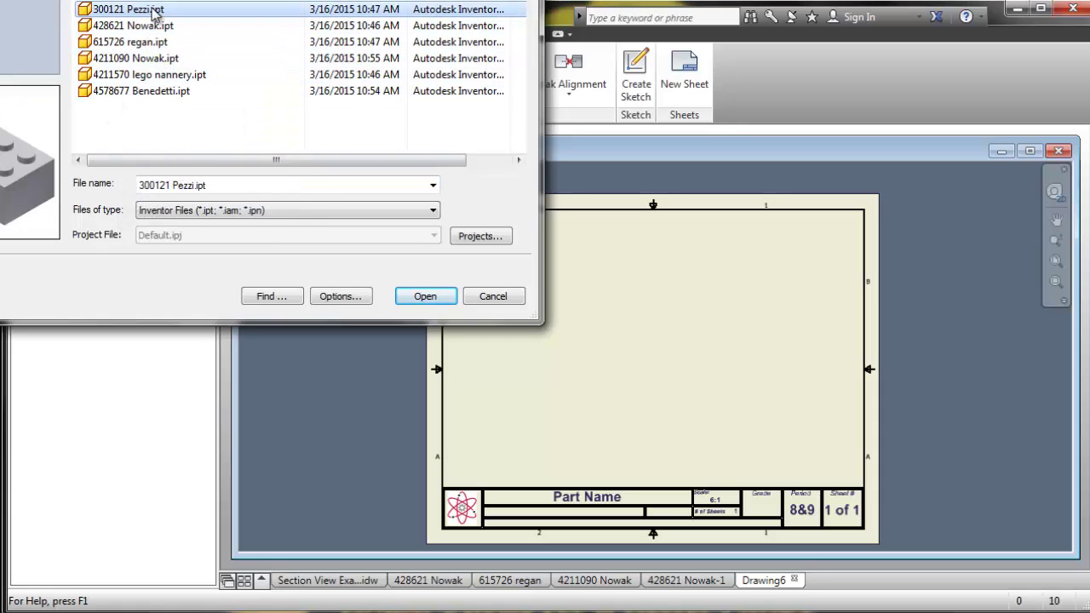
pyautogui.click(424, 297)
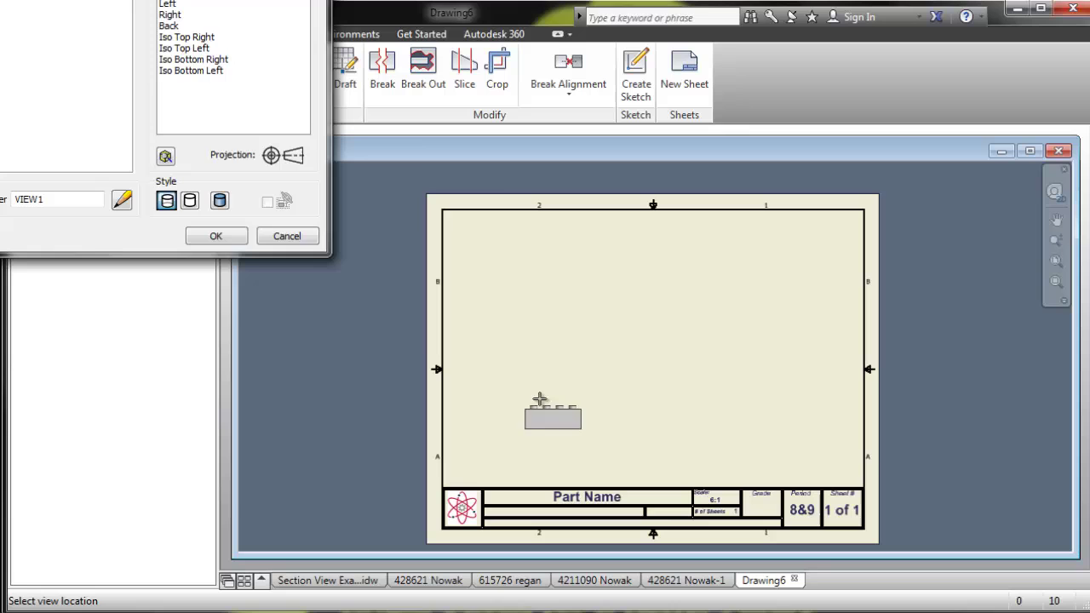
pyautogui.moveTo(100, 1)
pyautogui.mouseDown()
pyautogui.moveTo(183, 0)
pyautogui.moveTo(322, 74)
pyautogui.moveTo(273, 95)
pyautogui.moveTo(306, 101)
pyautogui.moveTo(246, 109)
pyautogui.moveTo(179, 106)
pyautogui.moveTo(291, 96)
pyautogui.moveTo(405, 16)
pyautogui.mouseUp()
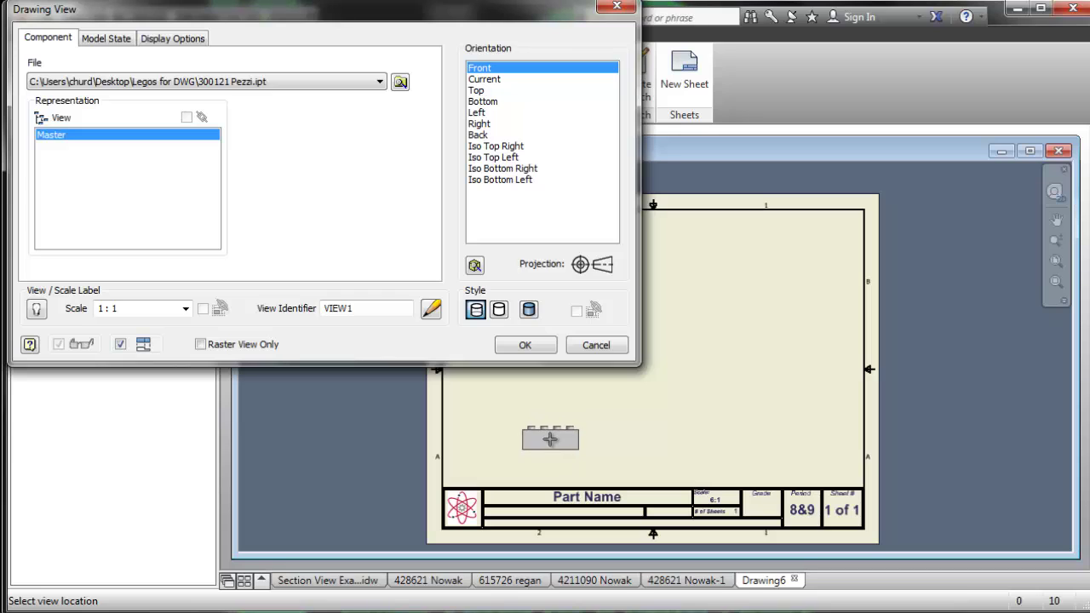
pyautogui.click(103, 310)
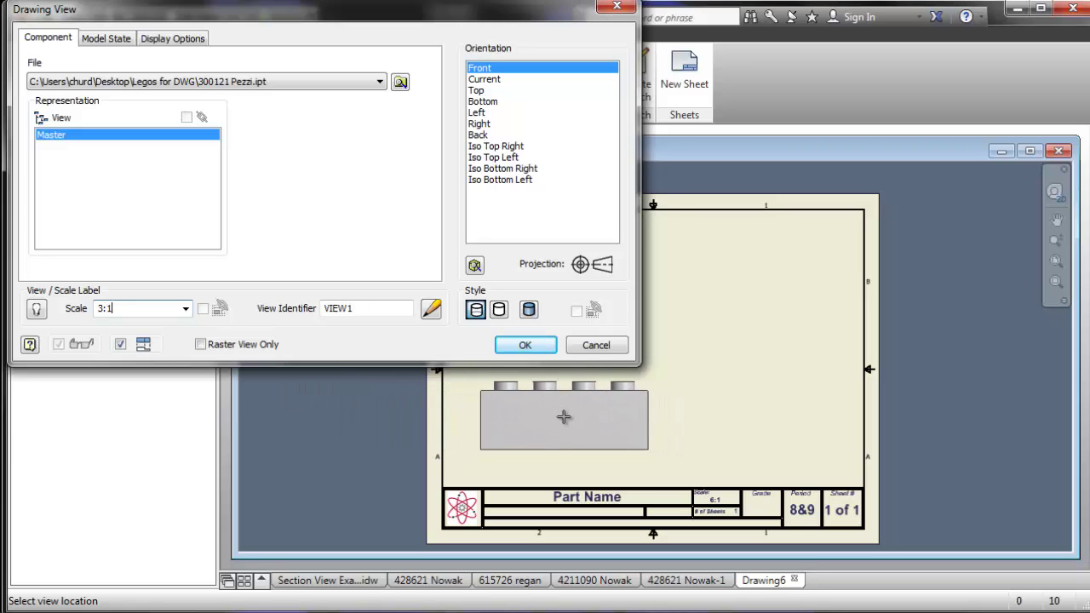
pyautogui.write('2.5')
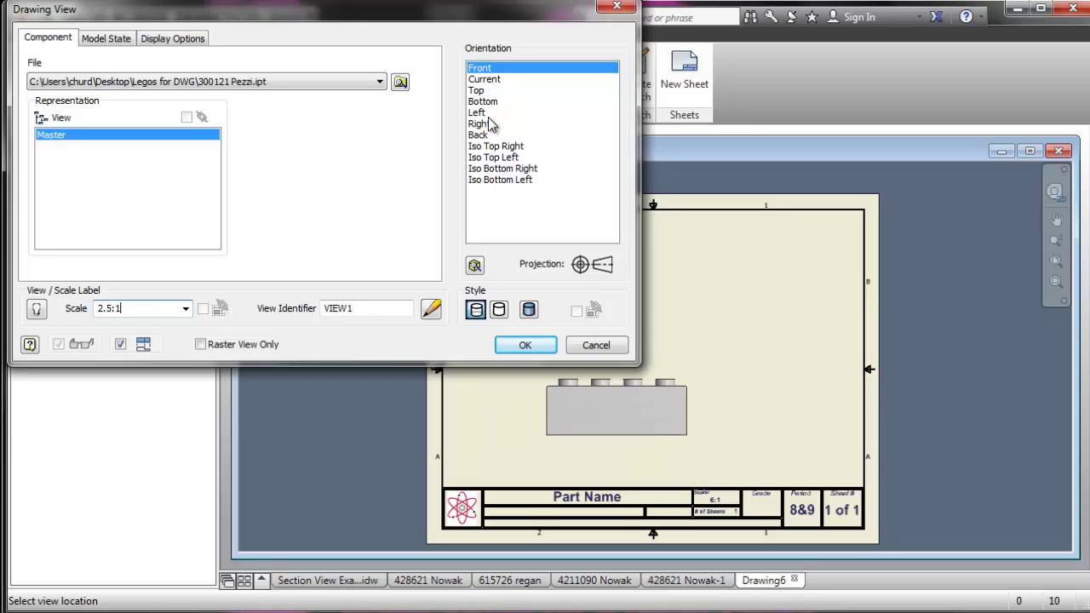
pyautogui.click(491, 82)
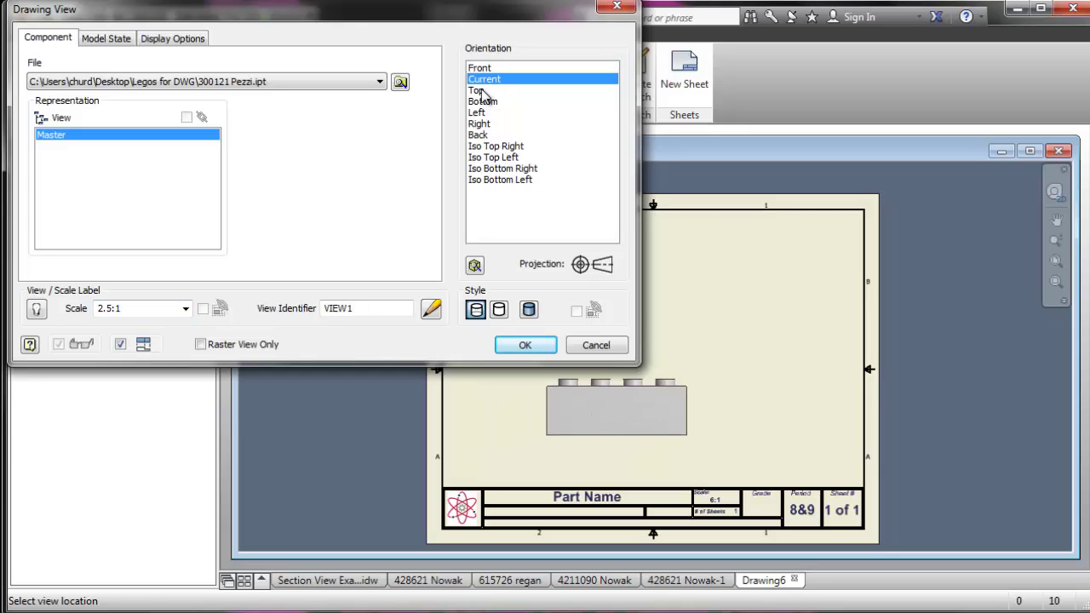
pyautogui.click(479, 91)
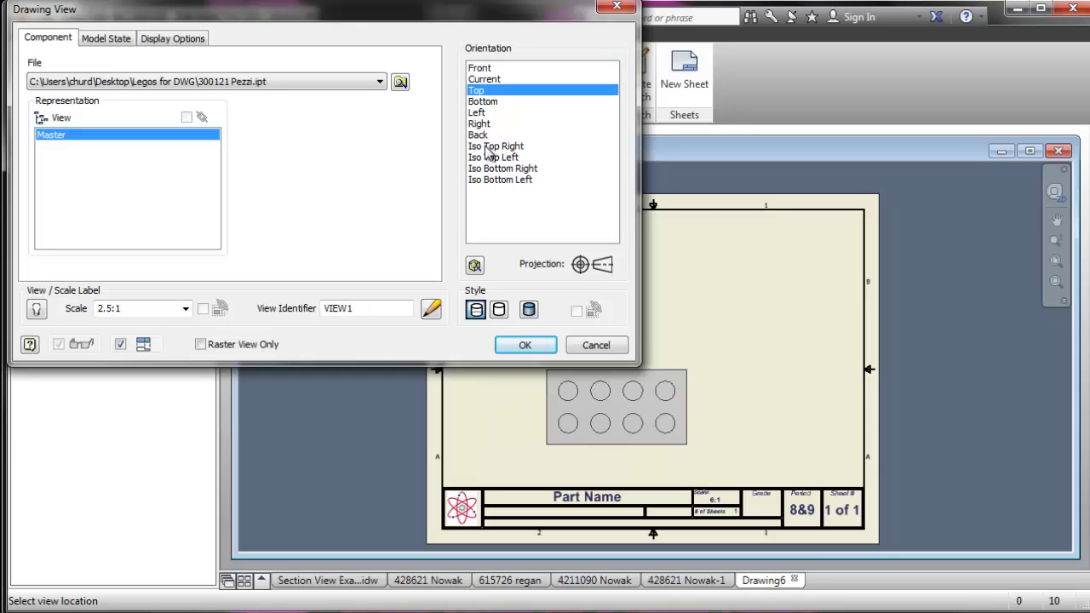
pyautogui.click(559, 414)
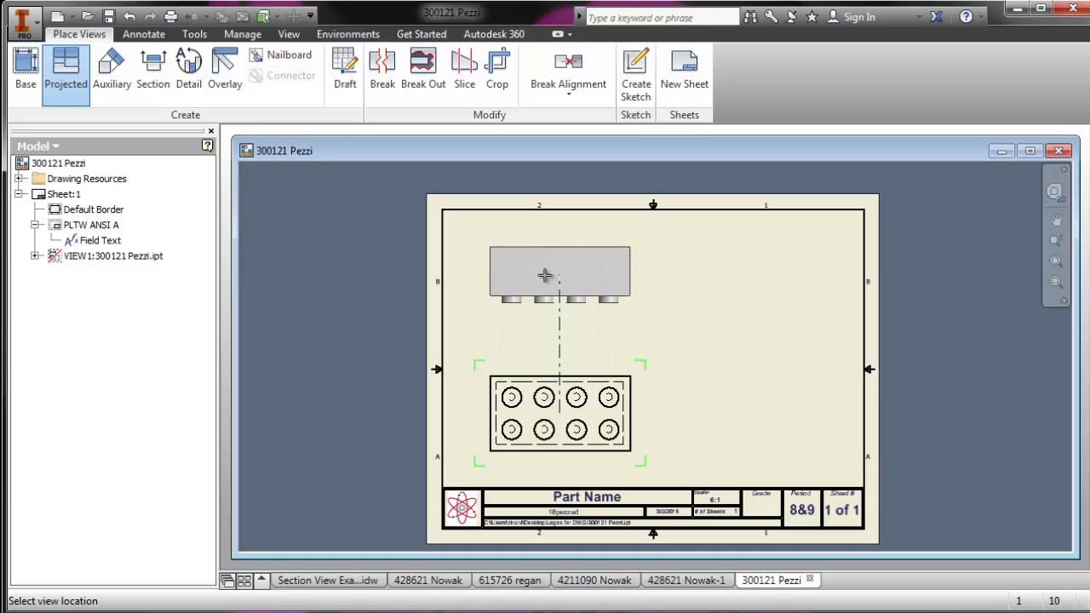
# - Create projected views above and to the right of the top base view
pyautogui.click(545, 276)
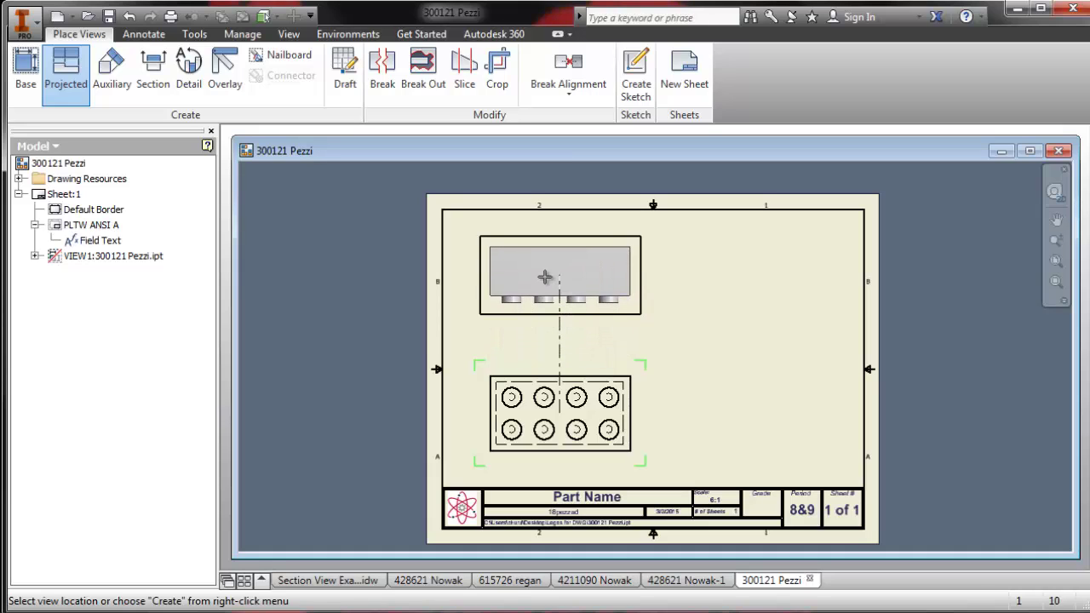
pyautogui.click(734, 410)
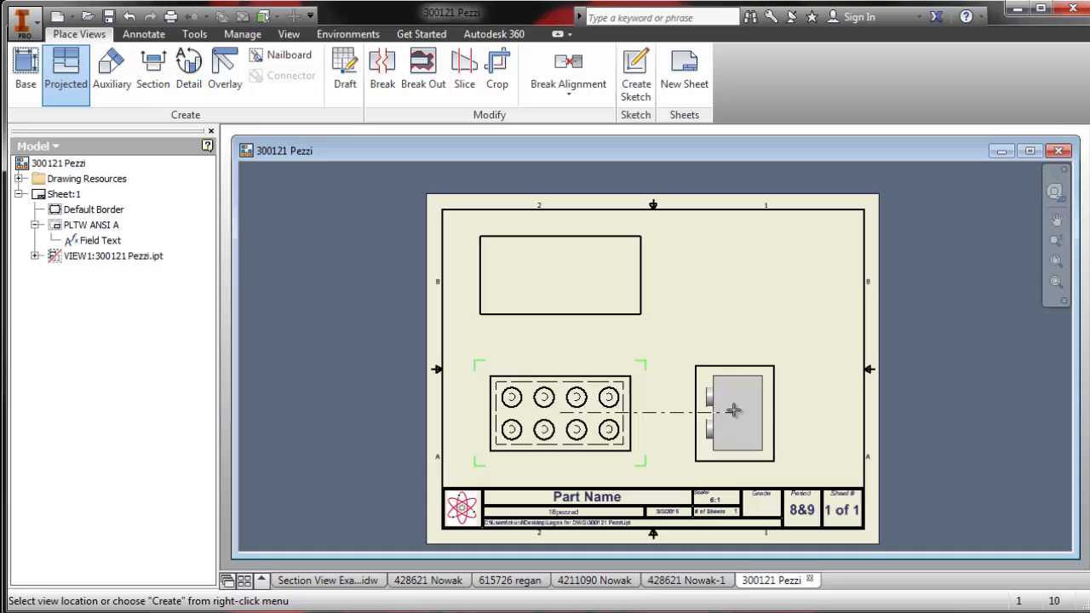
pyautogui.rightClick(734, 412)
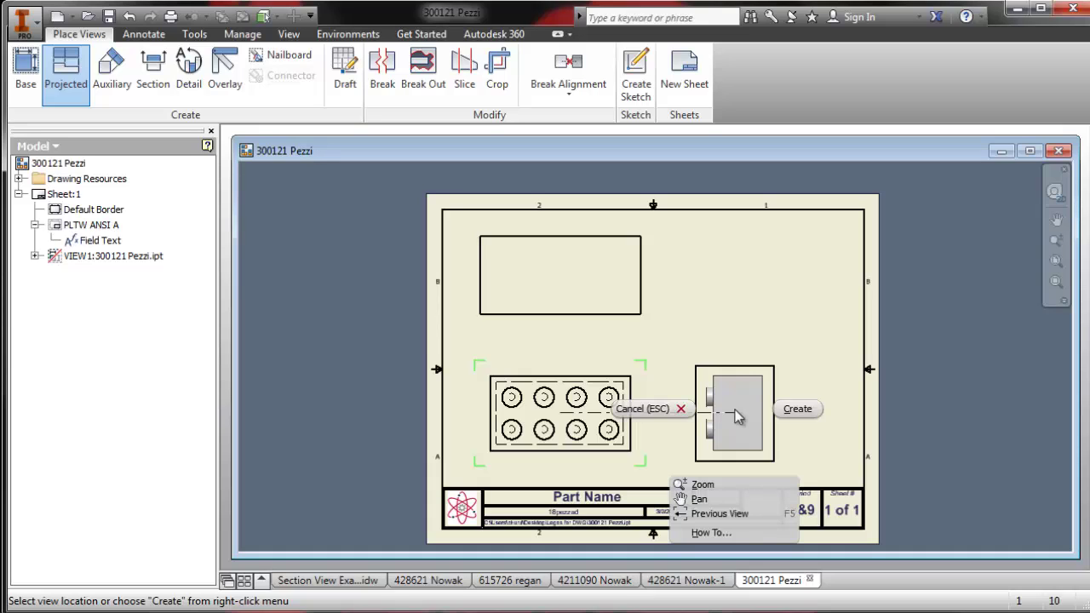
pyautogui.click(797, 410)
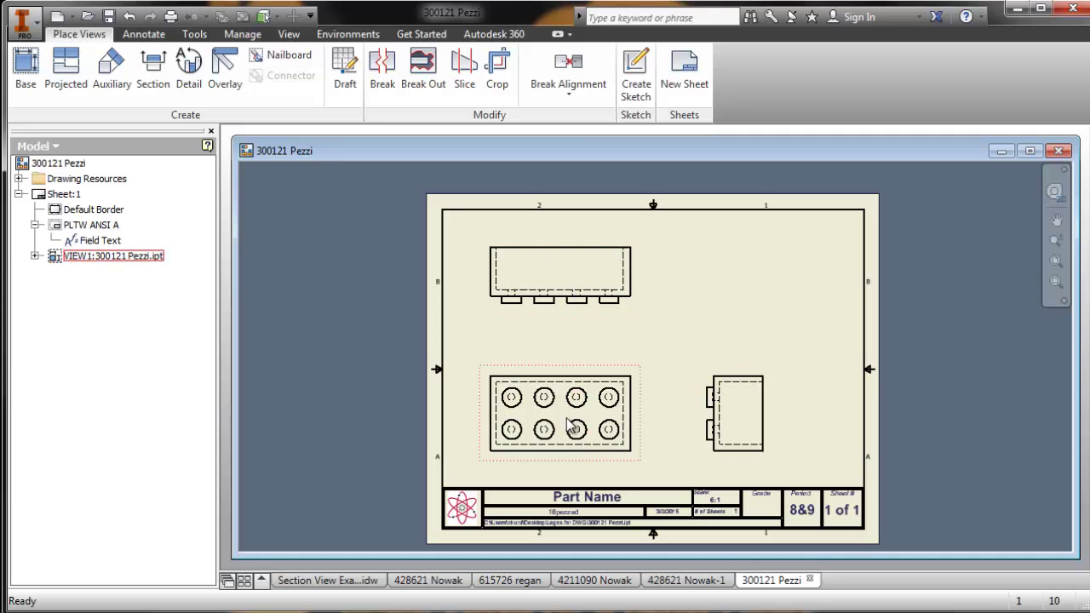
# - Undo the three placed views to clear the sheet
pyautogui.click(129, 17)
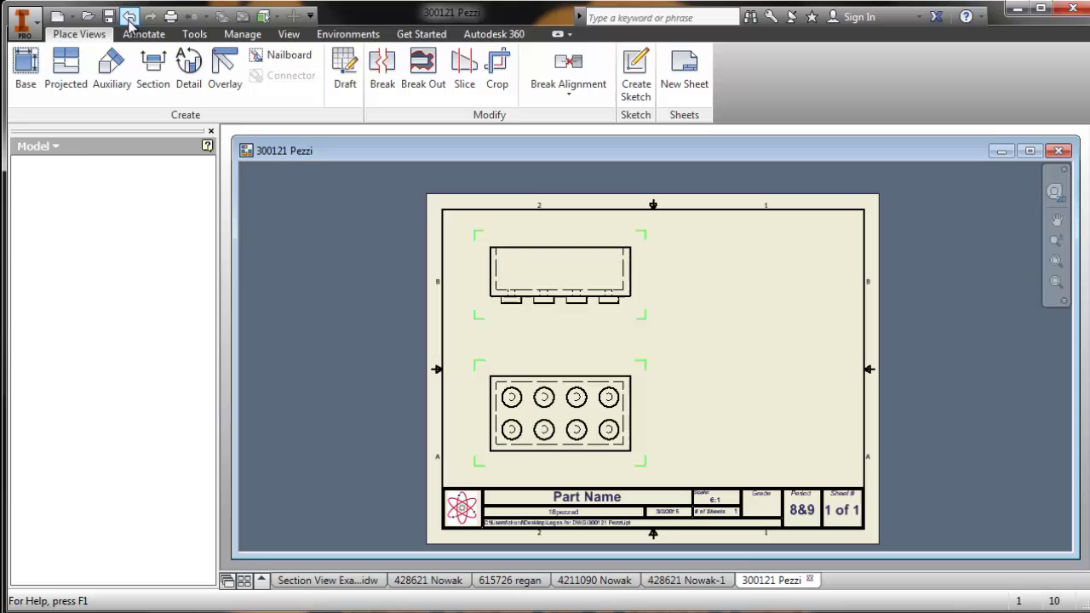
pyautogui.click(129, 17)
pyautogui.click(129, 17)
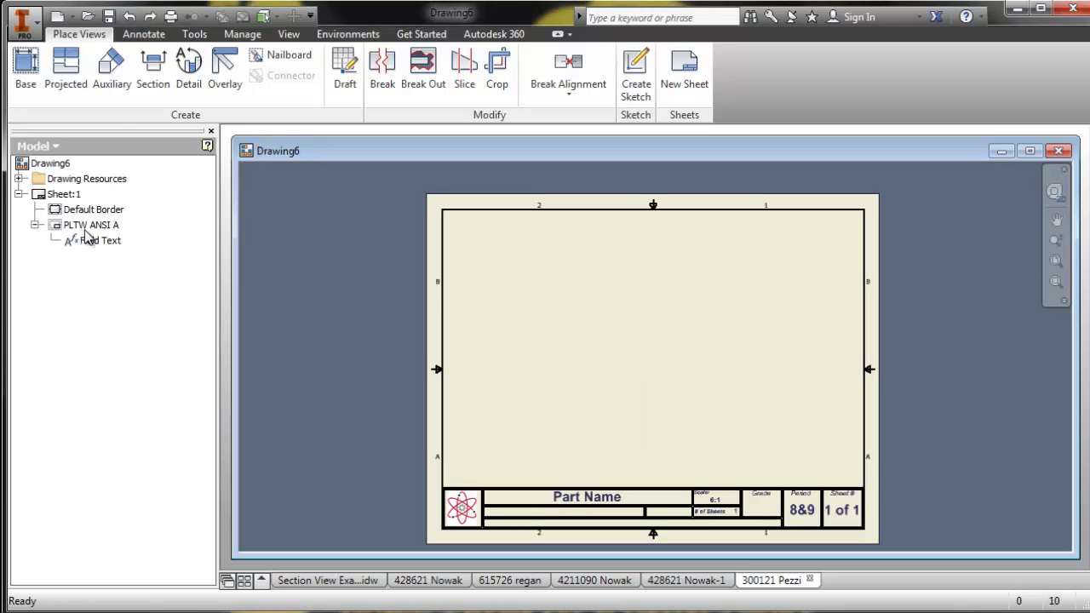
# - Place a Front base view of 300121 Pezzi.ipt in the sheet's lower left
pyautogui.click(33, 74)
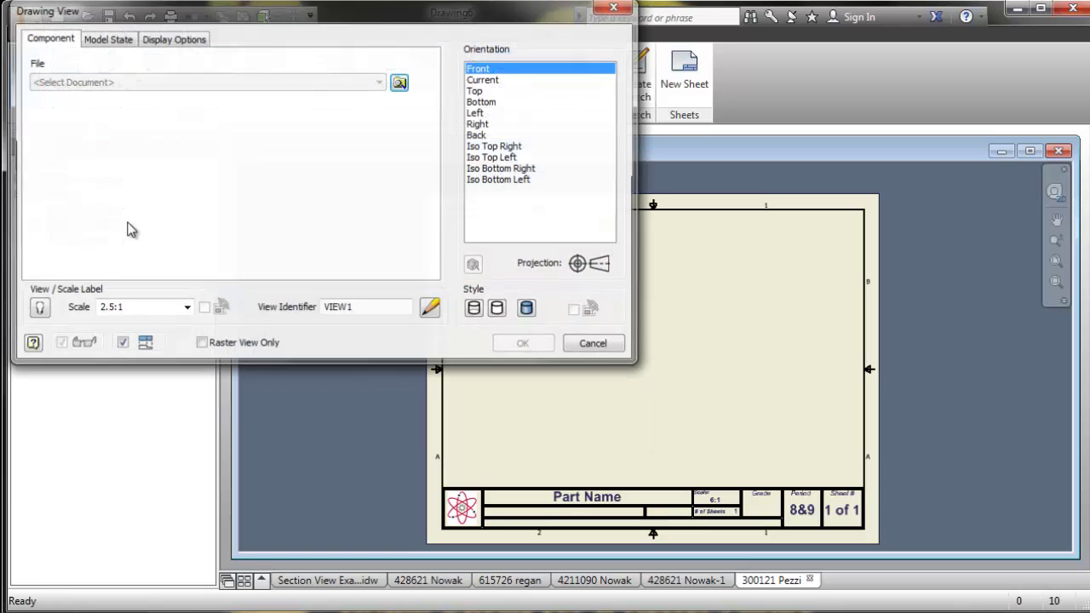
pyautogui.click(400, 82)
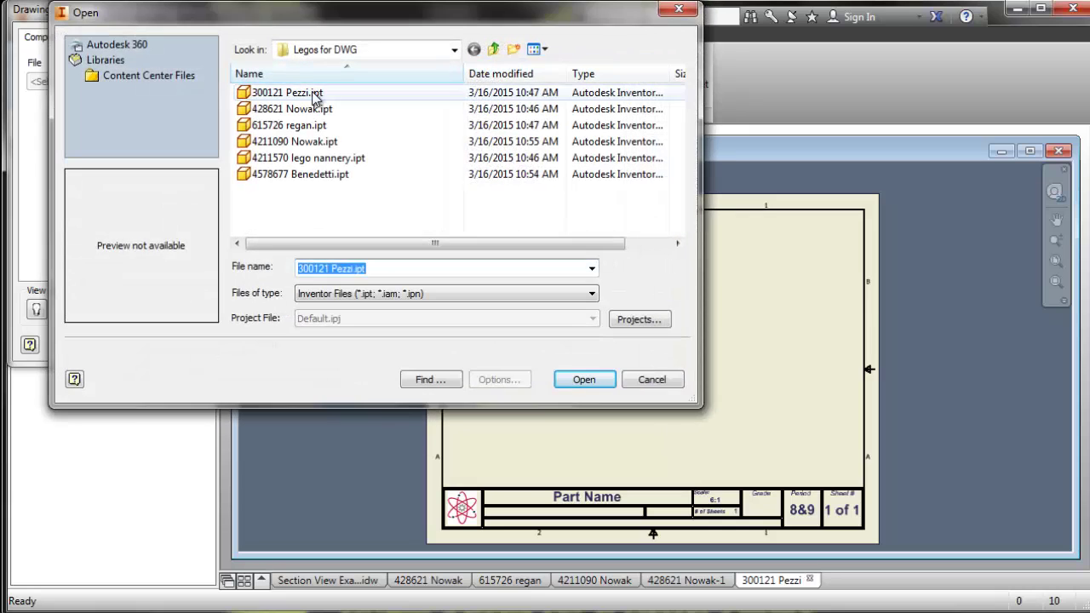
pyautogui.click(586, 382)
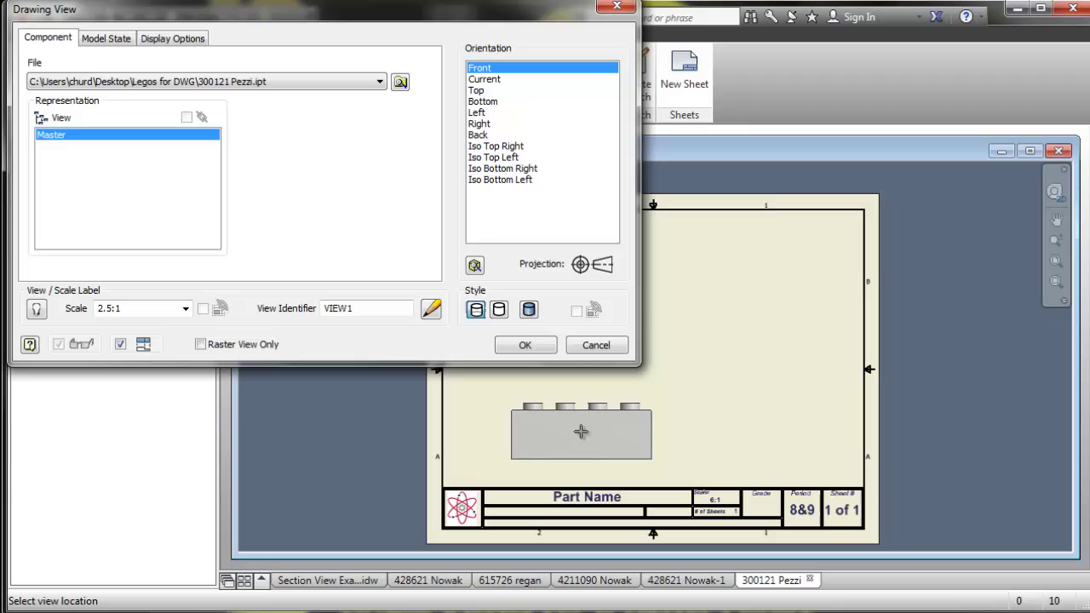
pyautogui.click(563, 414)
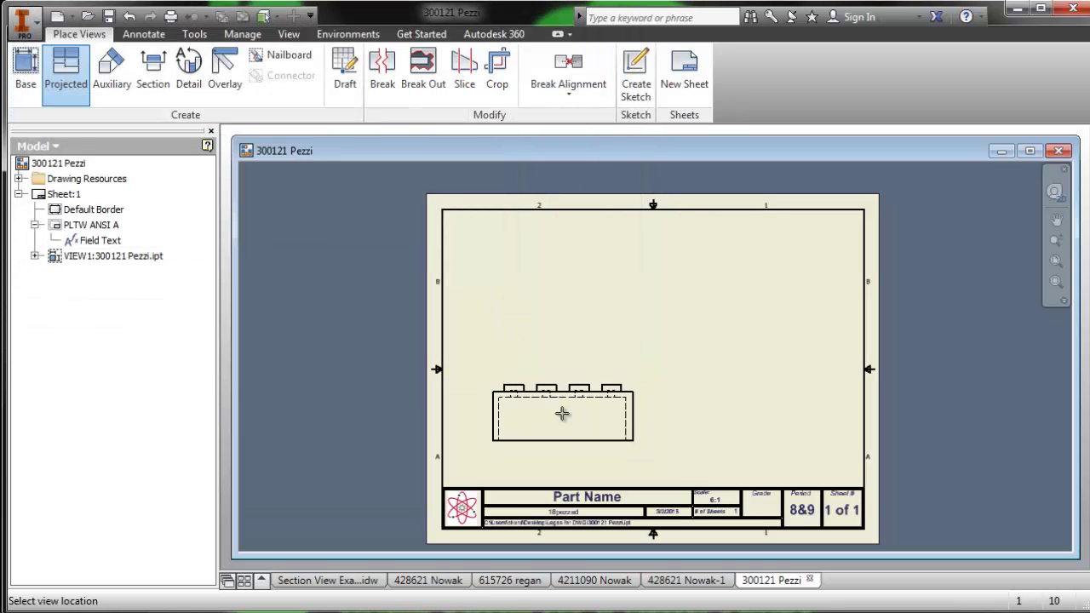
# - Create top, right-side and upper-right isometric projected views around the front view
pyautogui.click(563, 293)
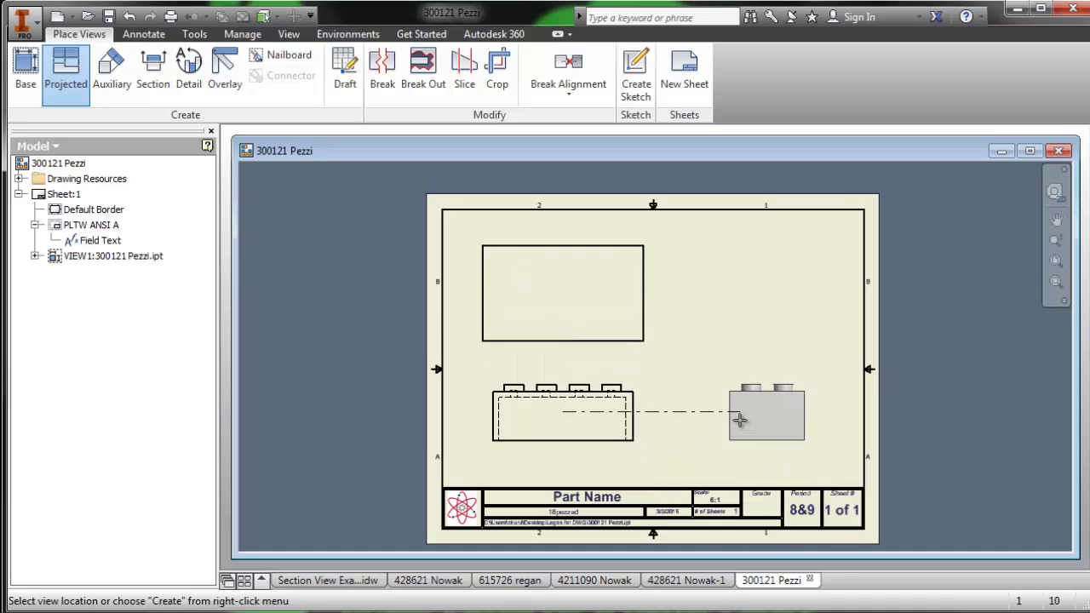
pyautogui.click(740, 419)
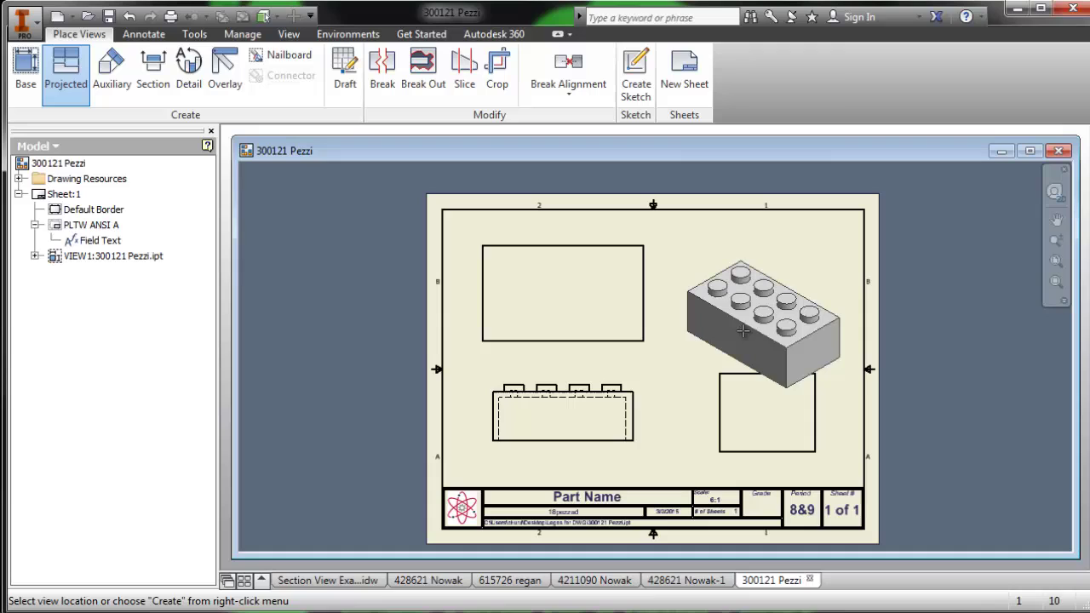
pyautogui.click(743, 294)
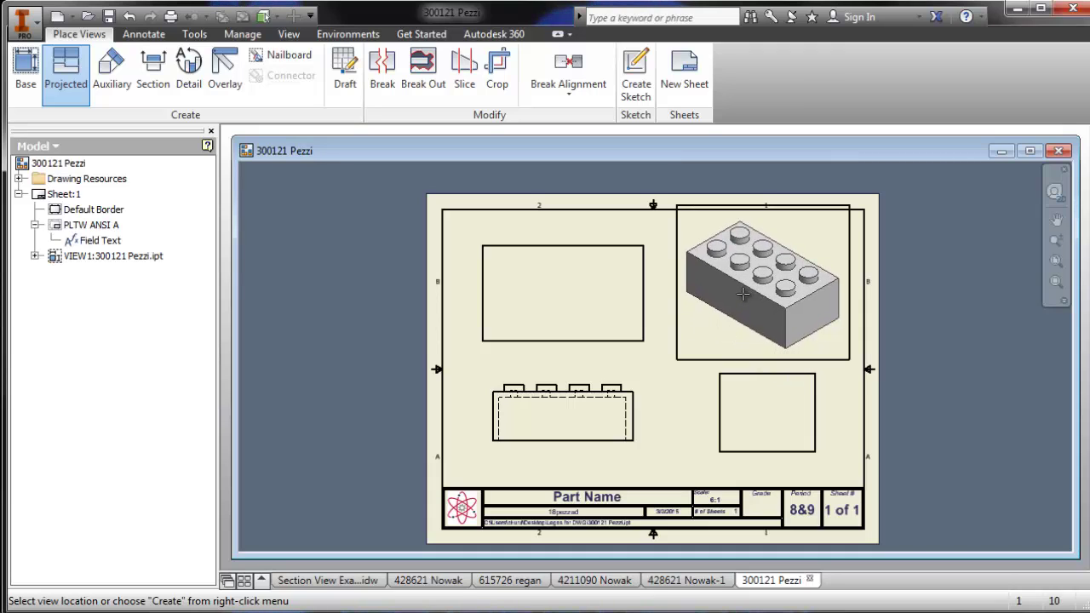
pyautogui.rightClick(744, 294)
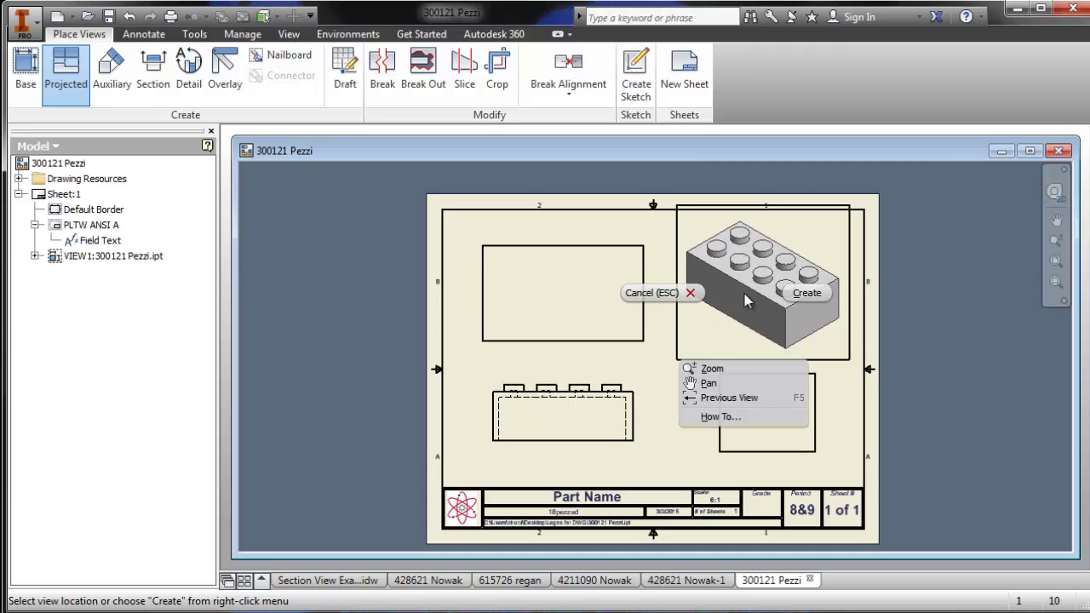
pyautogui.click(806, 295)
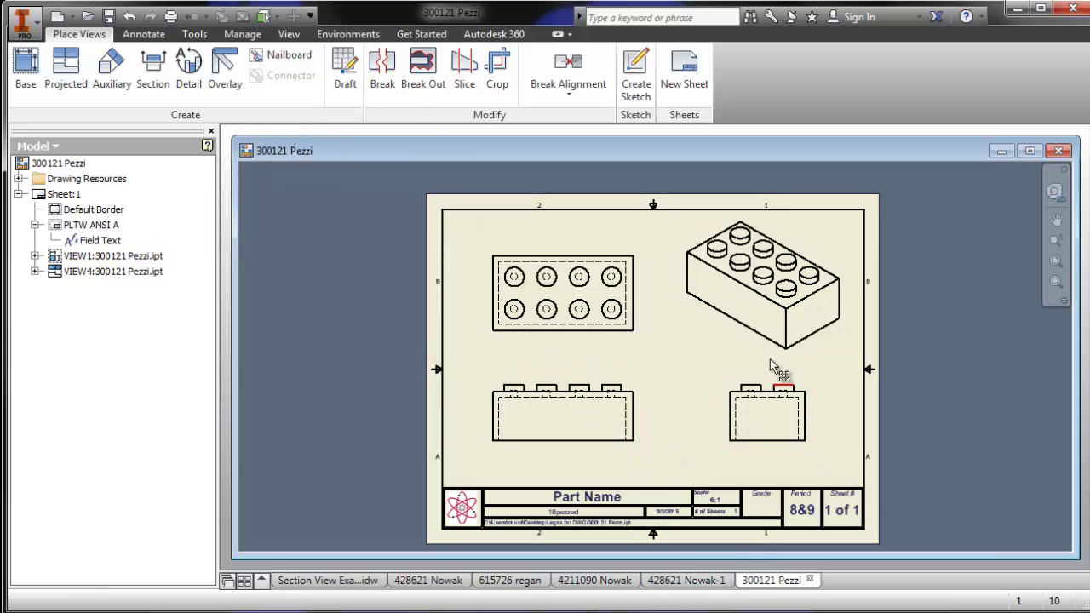
# - Set the isometric view to Shaded style at 1.5:1 scale
pyautogui.doubleClick(739, 353)
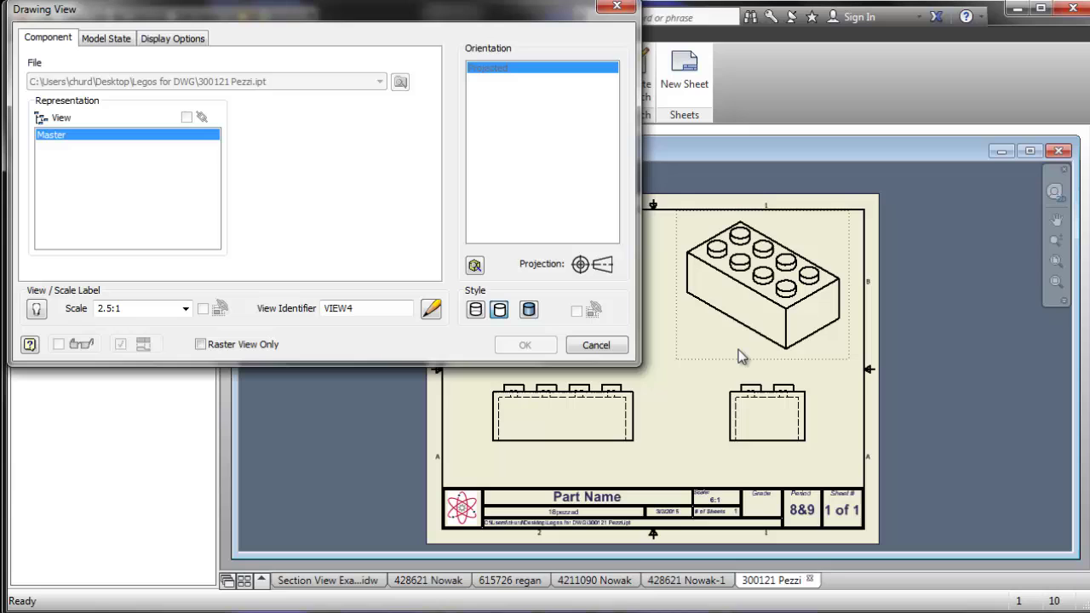
pyautogui.moveTo(197, 17)
pyautogui.mouseDown()
pyautogui.moveTo(239, 54)
pyautogui.moveTo(222, 78)
pyautogui.mouseUp()
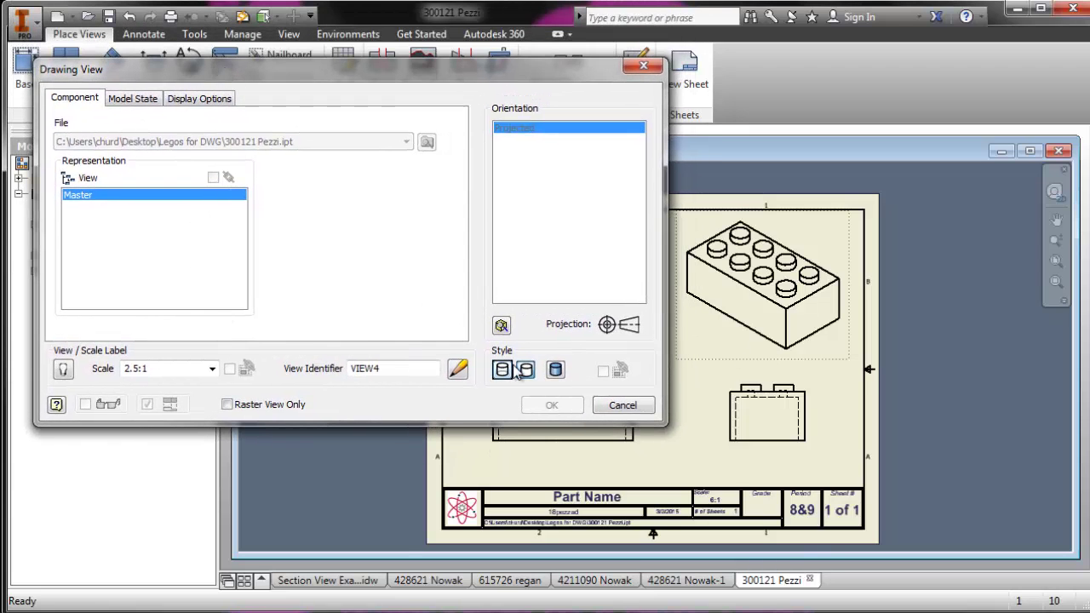
pyautogui.click(554, 375)
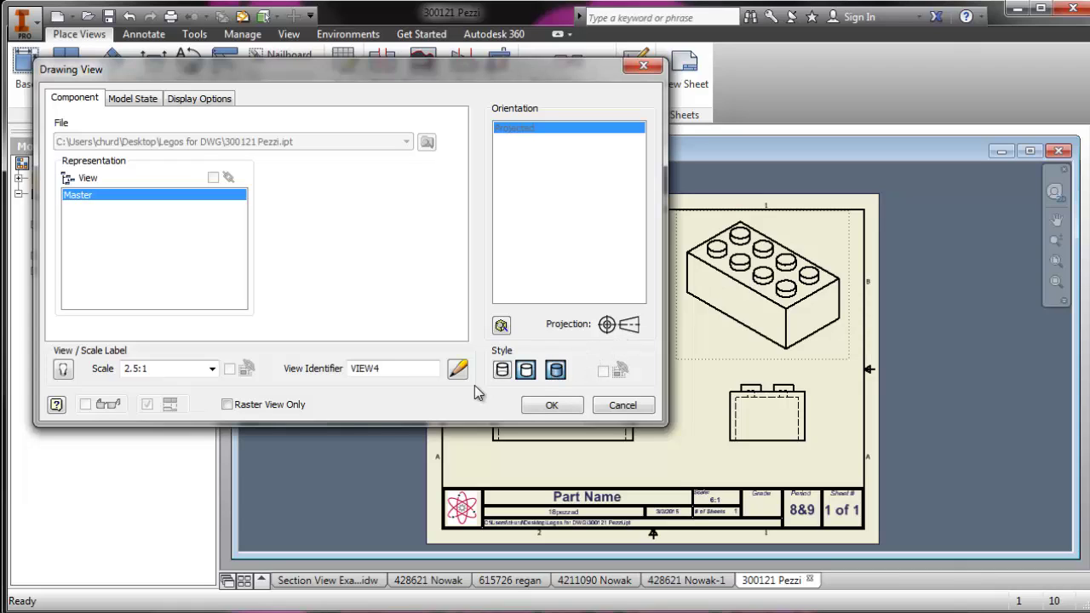
pyautogui.doubleClick(140, 368)
pyautogui.write('1')
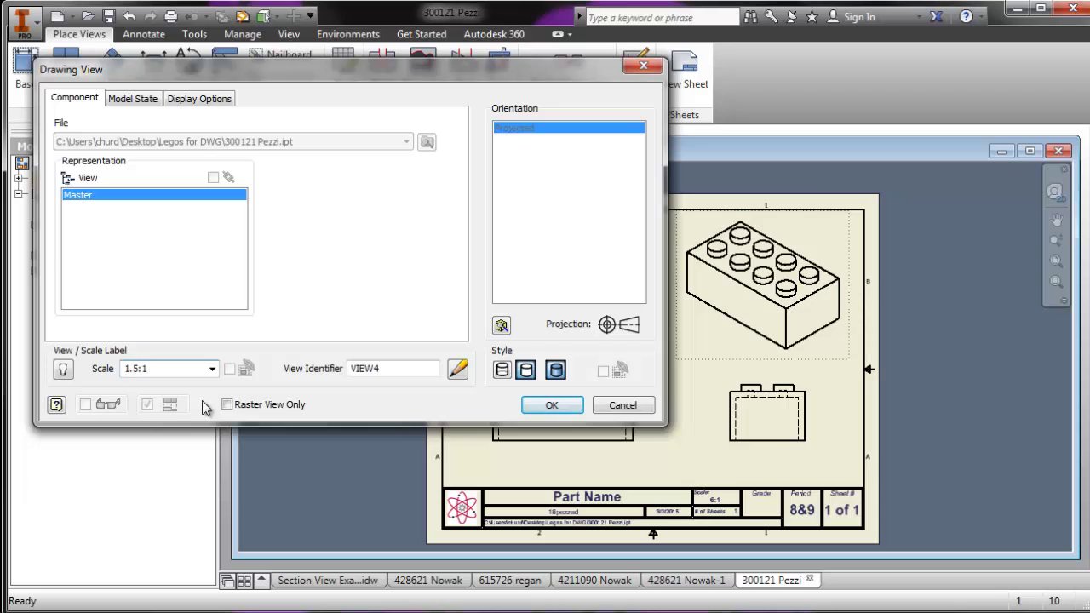
pyautogui.click(552, 406)
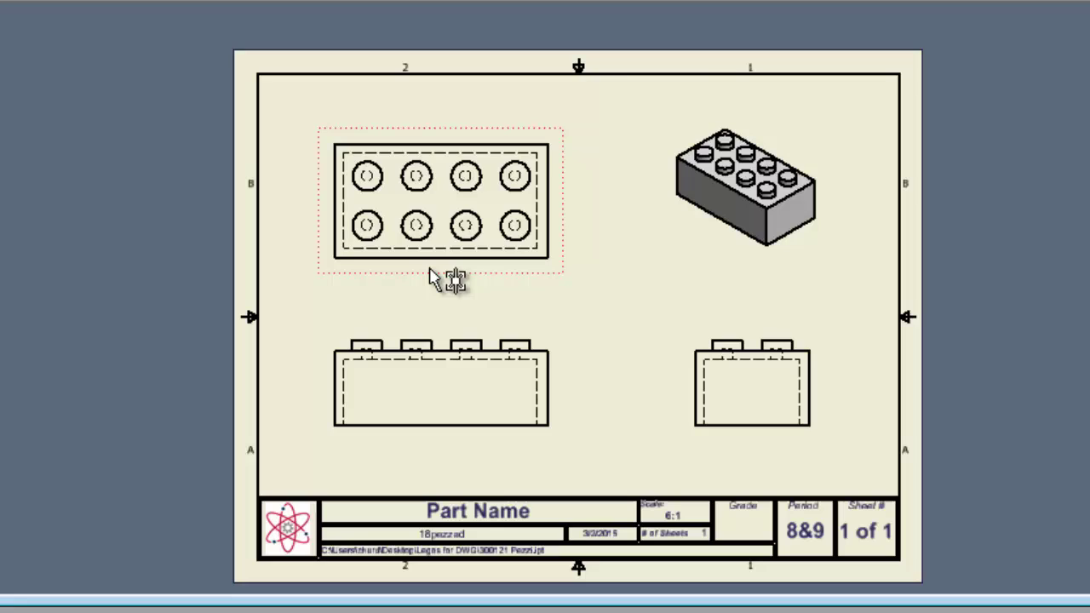
# - Shift the right view left toward the front view and raise the top view slightly
pyautogui.moveTo(430, 269); pyautogui.dragTo(390, 269)
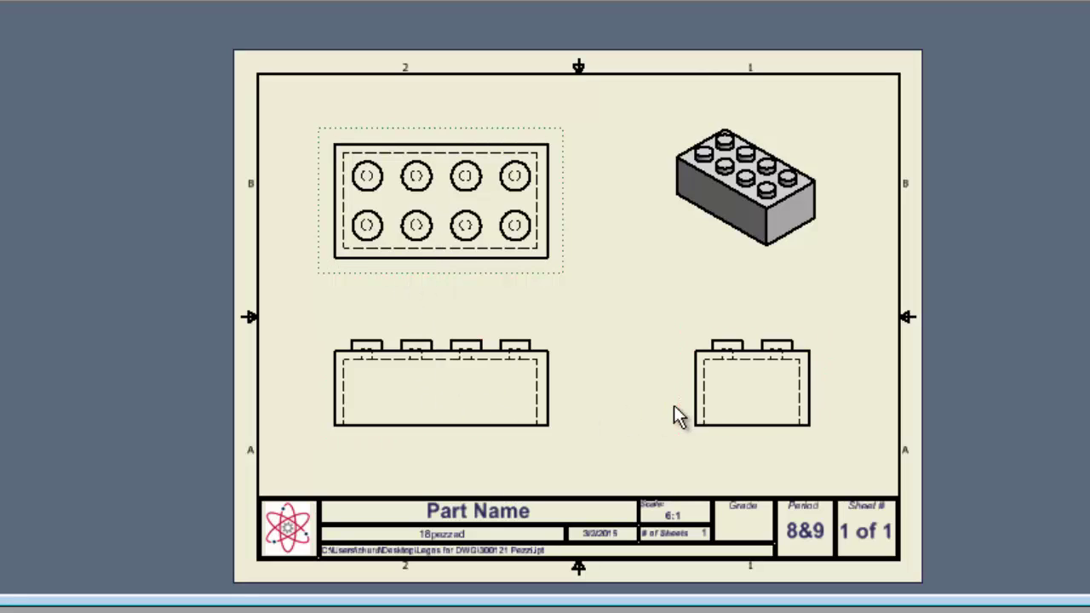
pyautogui.moveTo(684, 402)
pyautogui.mouseDown()
pyautogui.moveTo(687, 393)
pyautogui.moveTo(655, 400)
pyautogui.moveTo(689, 403)
pyautogui.moveTo(665, 402)
pyautogui.mouseUp()
pyautogui.moveTo(461, 261); pyautogui.dragTo(510, 264)
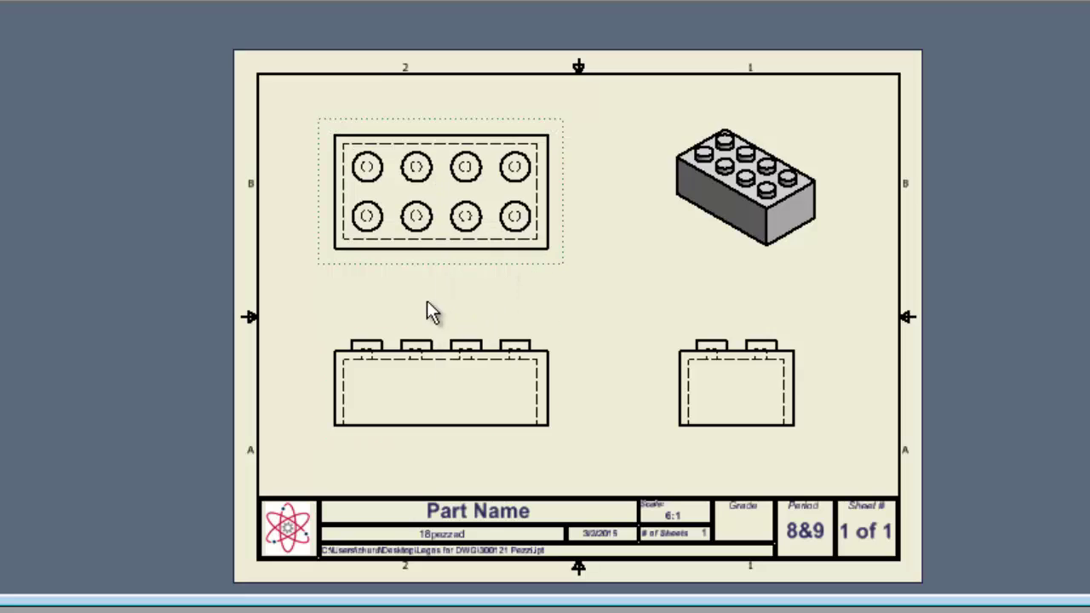